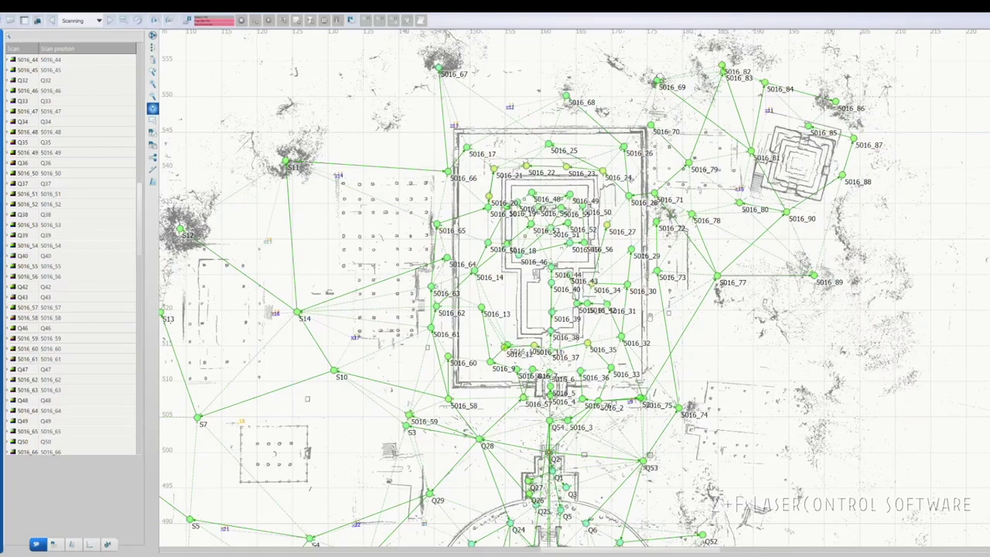
- Open scan 5016_51 from the scan map and examine the temple statues in its panorama and the 3D point cloud
scroll(574, 252, up, 5)
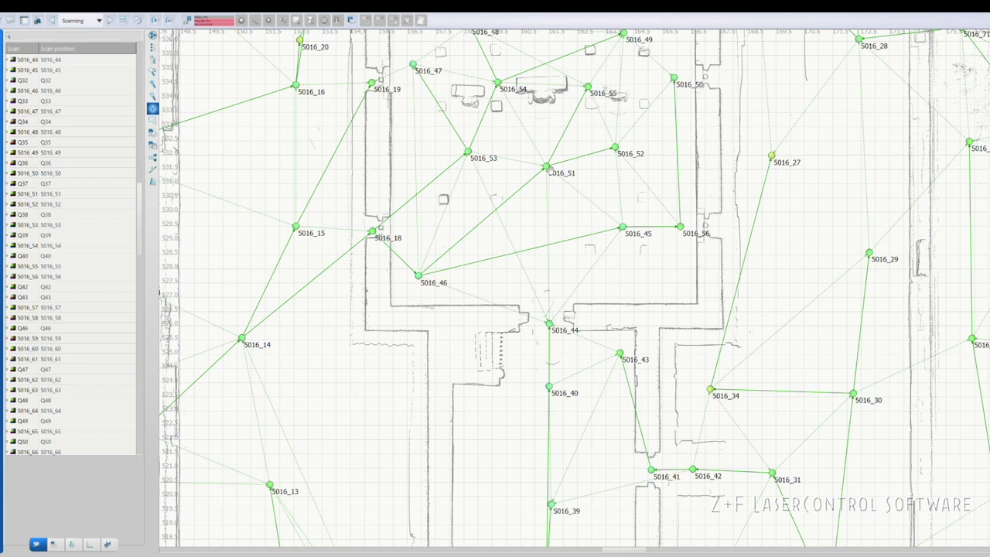
double_click(548, 168)
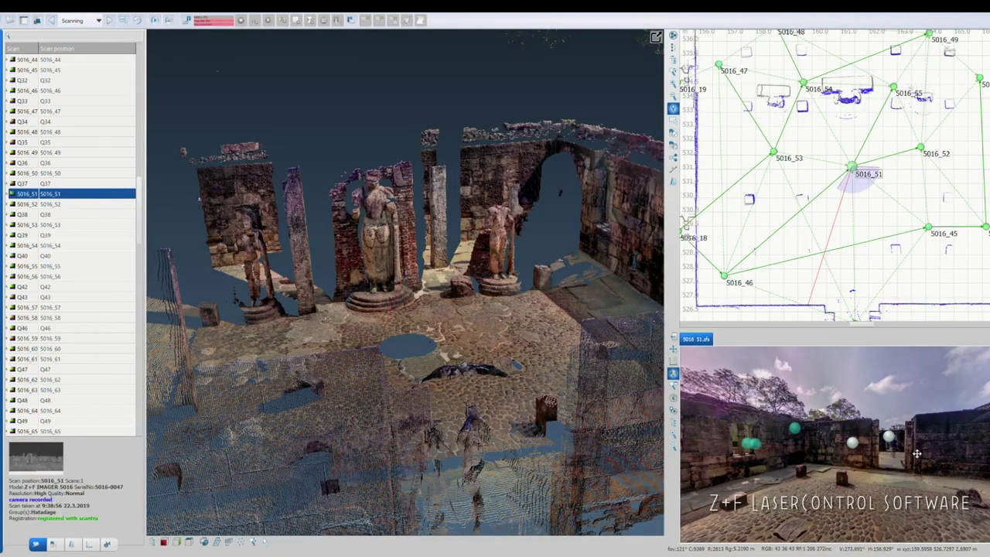
drag(947, 446, 757, 444)
drag(914, 447, 889, 447)
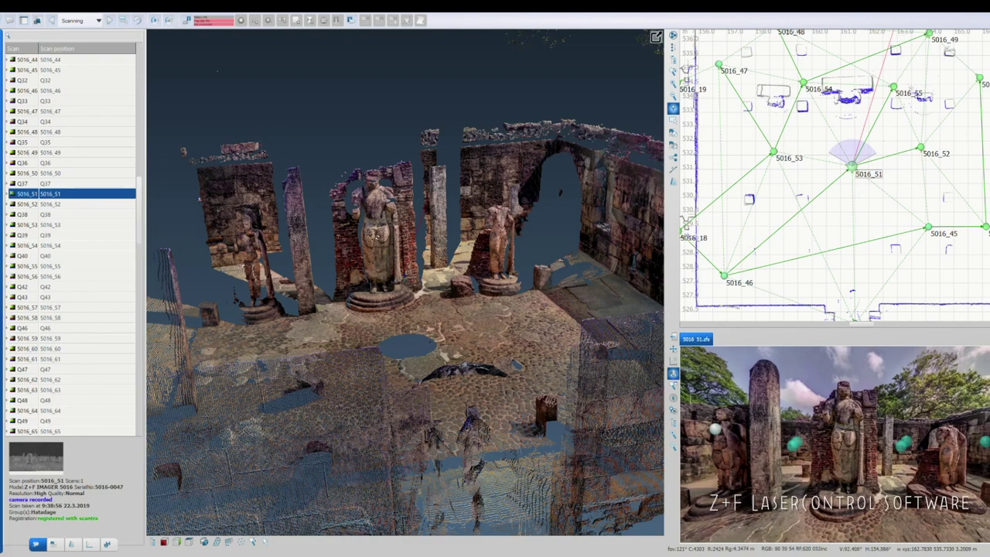
drag(376, 237, 379, 201)
scroll(402, 273, up, 5)
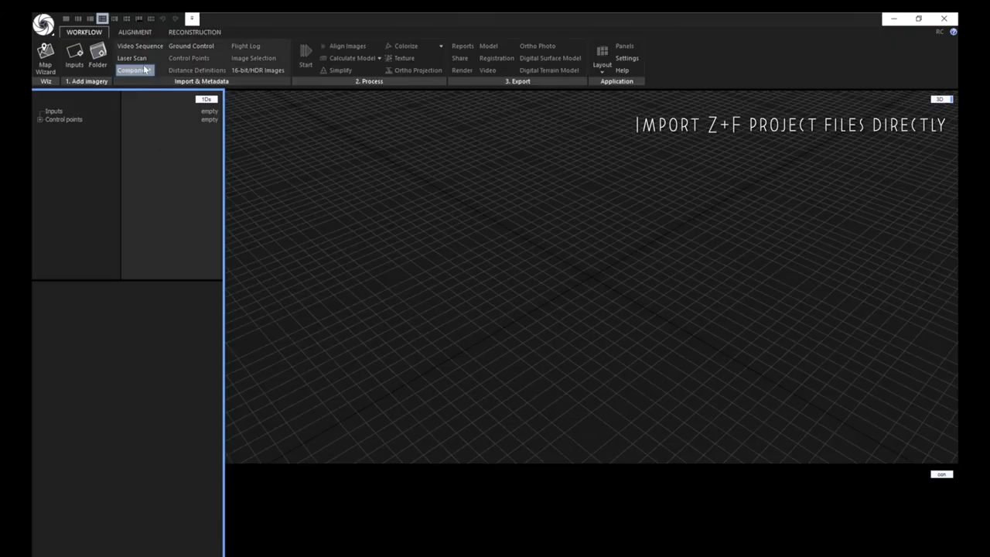
- Switch to RealityCapture and import the laser scan project Hatadage.zfprj from the ZF_5016_and_ZF_5010x folder
click(139, 58)
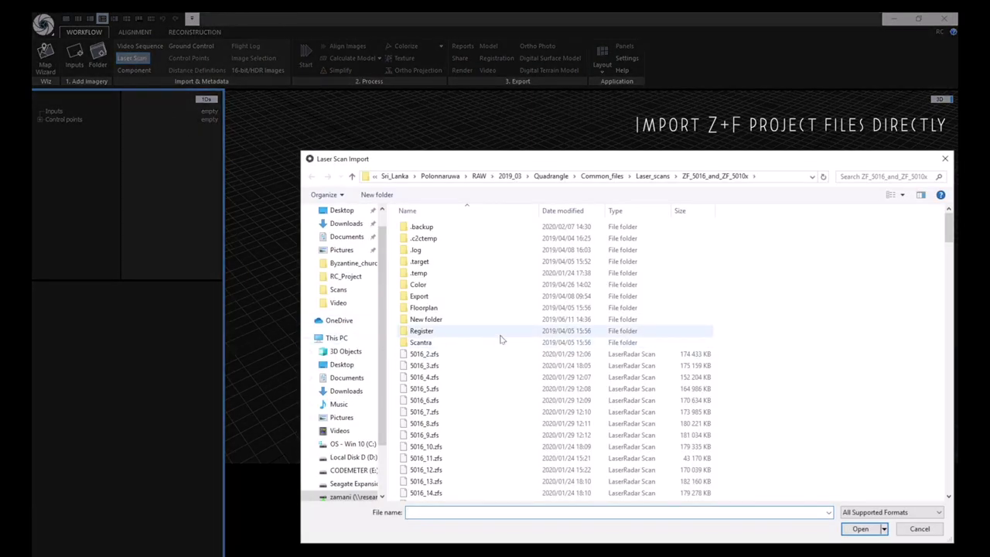
scroll(500, 339, down, 10)
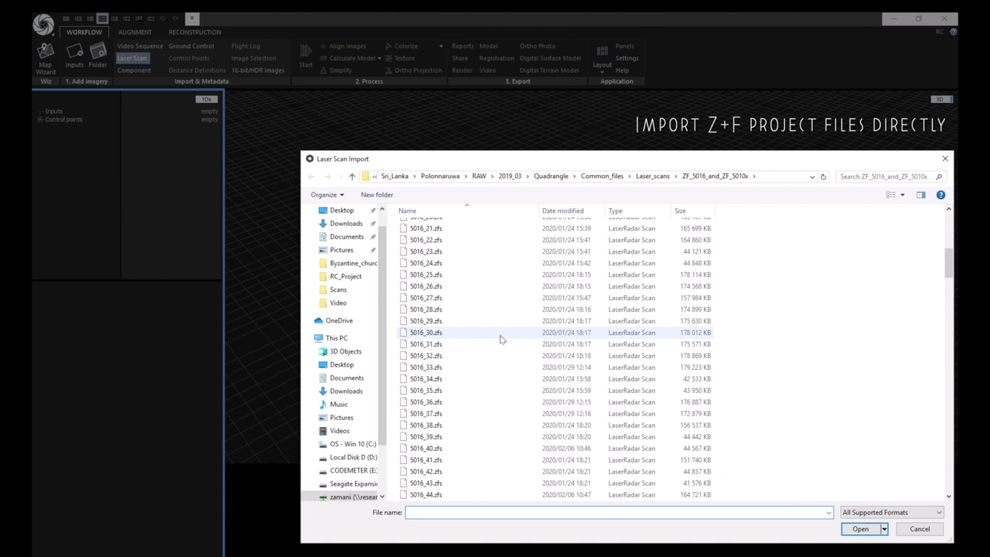
scroll(499, 338, down, 19)
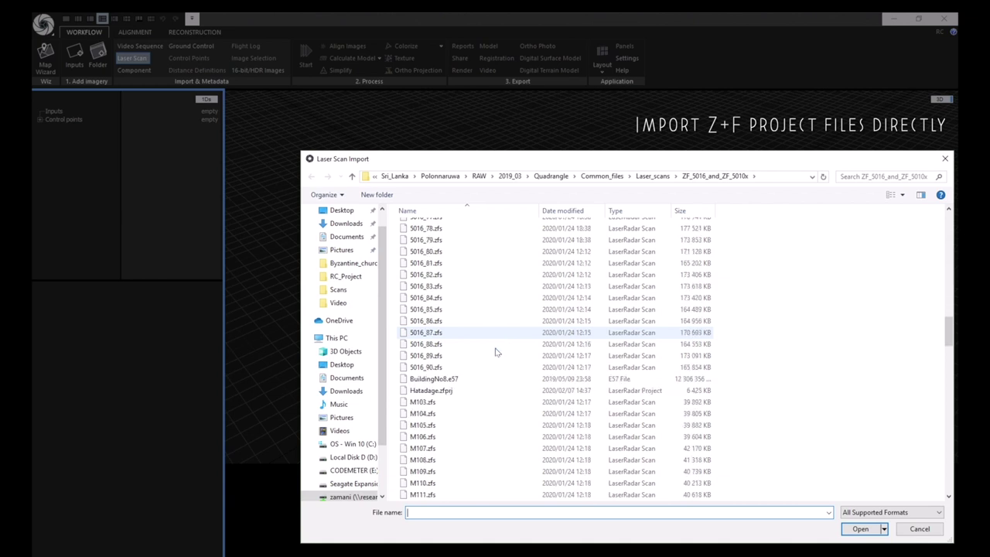
click(470, 390)
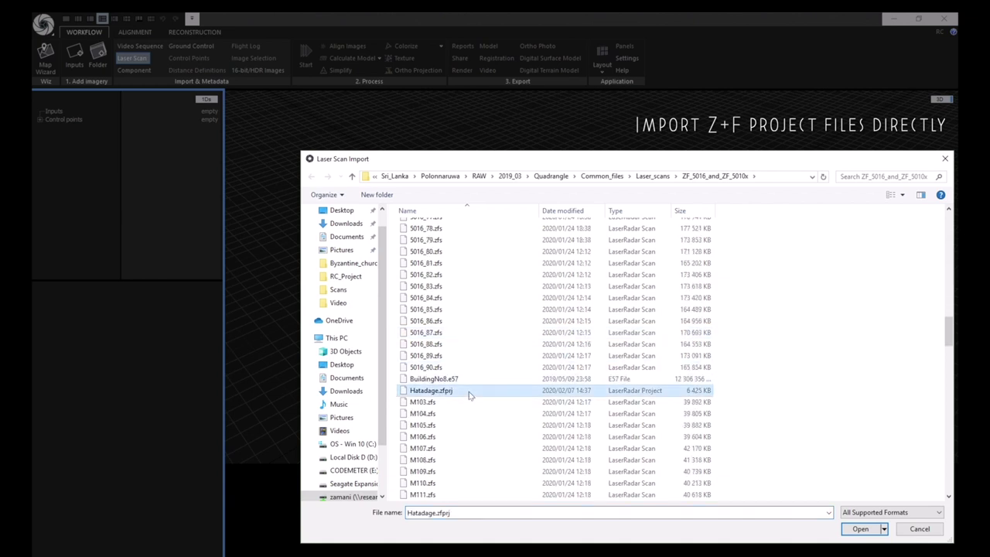
click(858, 529)
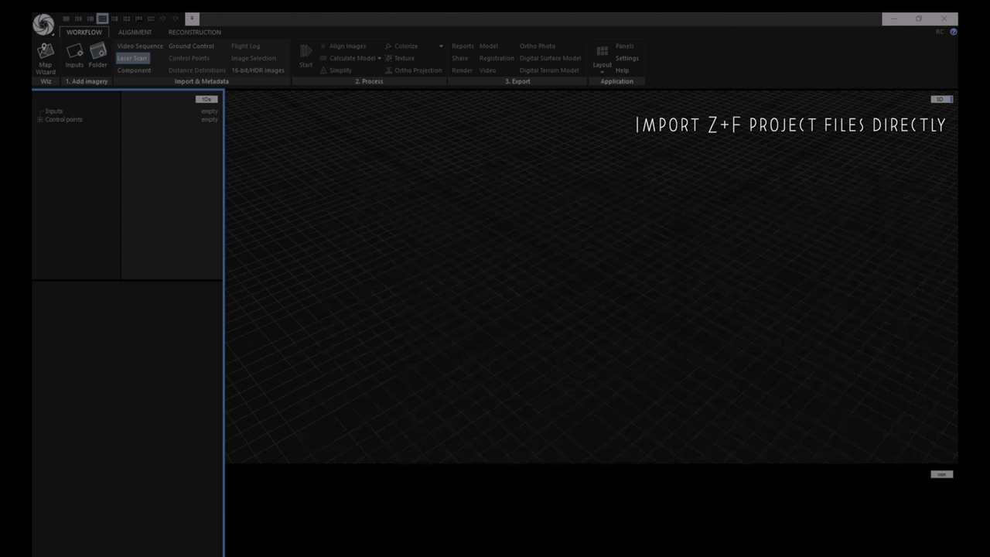
drag(351, 439, 439, 190)
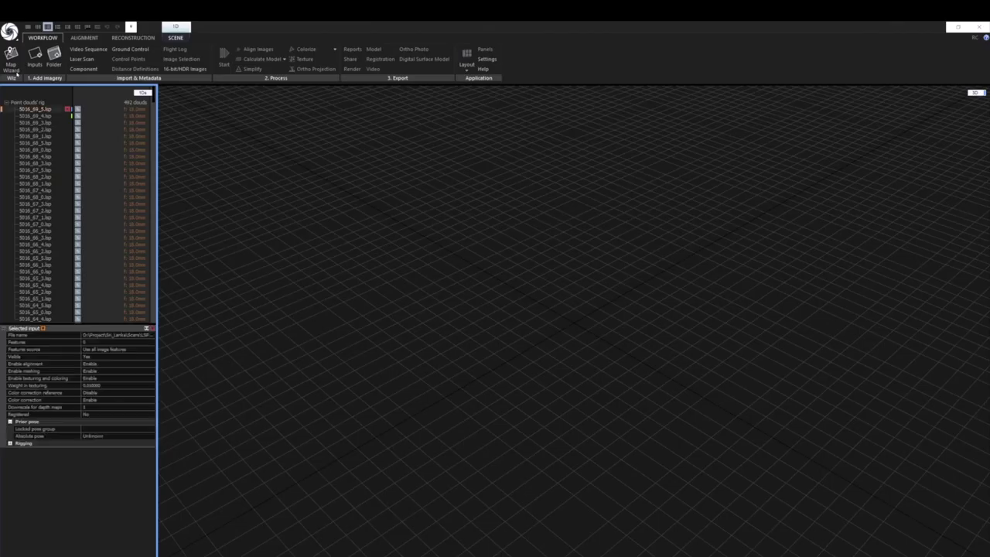
- Select all the imported point clouds and set their absolute pose to Locked
key(ctrl+a)
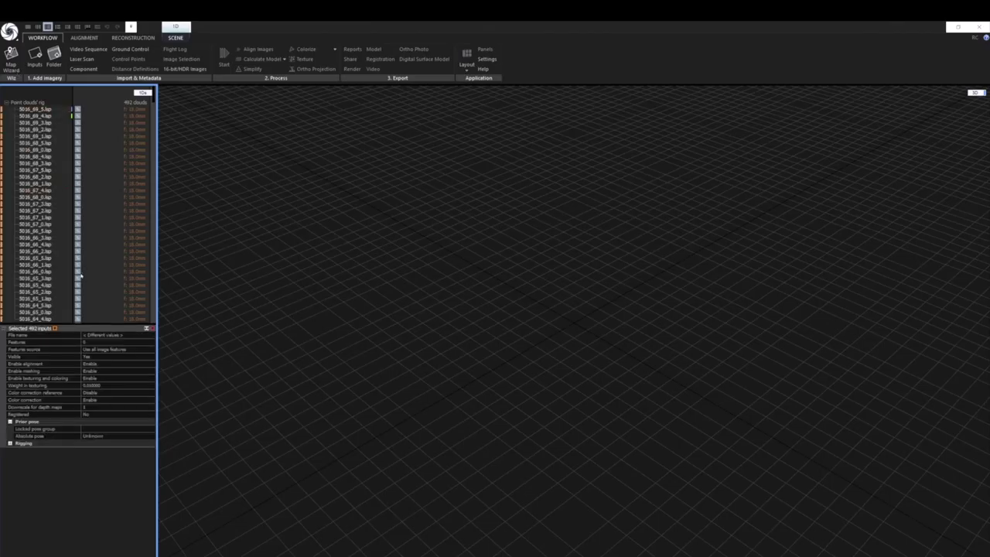
click(116, 436)
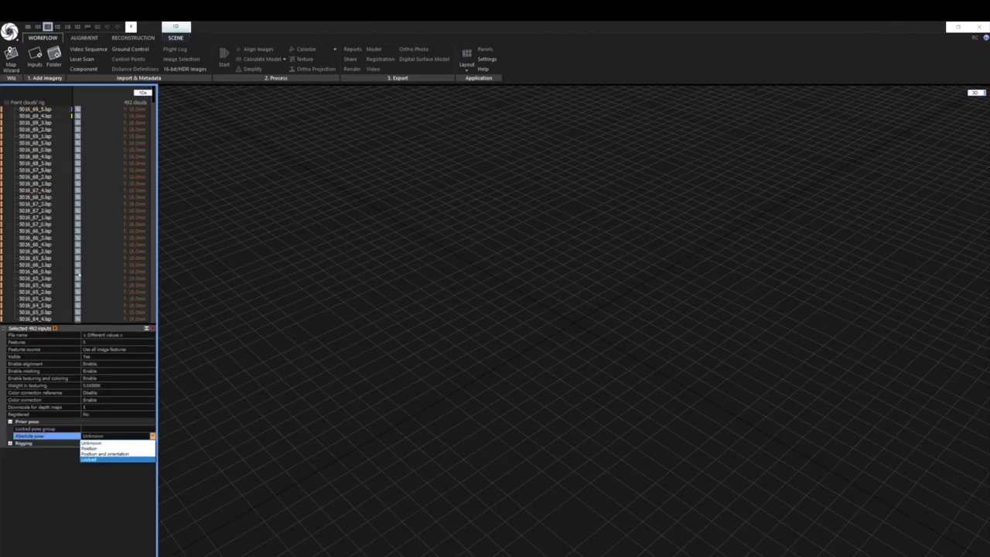
key(Return)
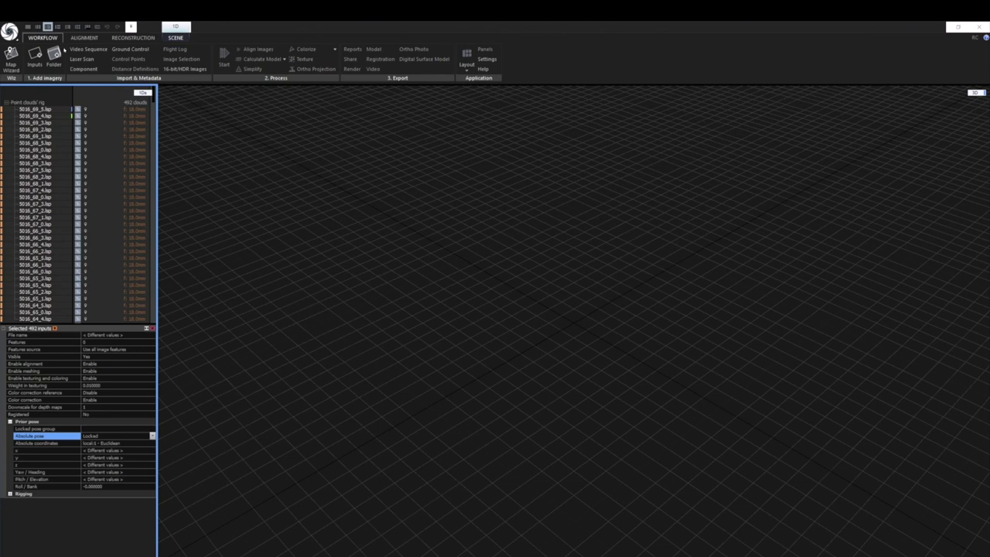
- Align the imported laser scans and rename the aligned component Scans
click(84, 37)
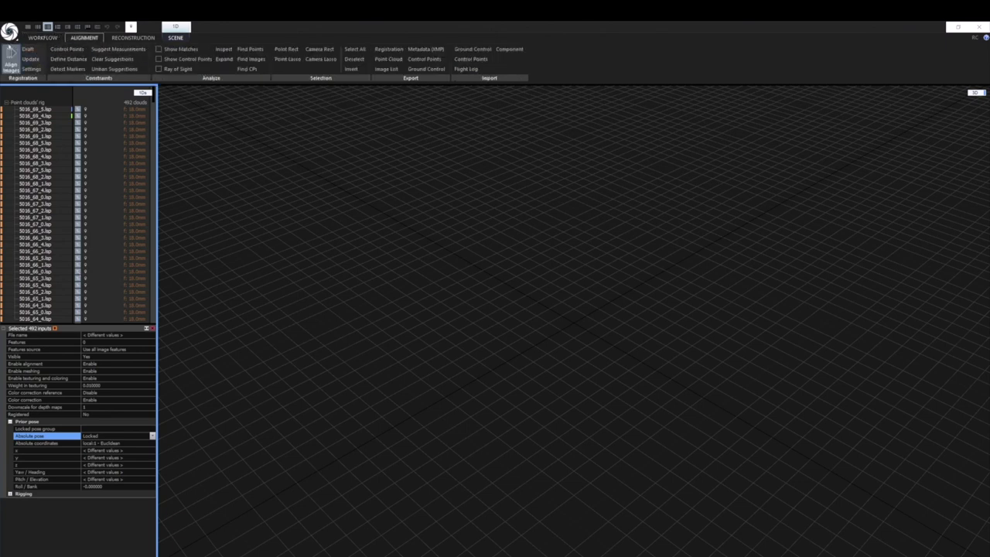
click(10, 53)
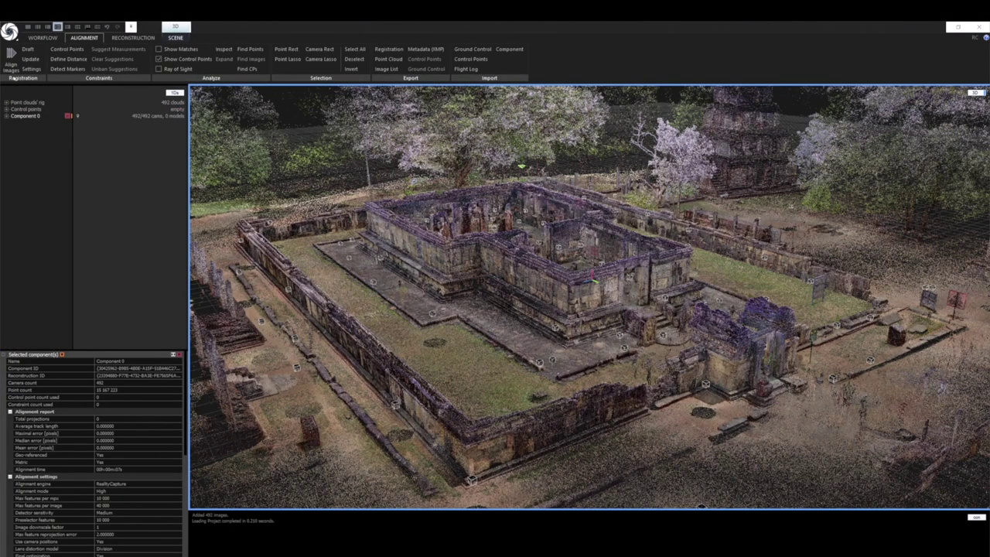
key(F2)
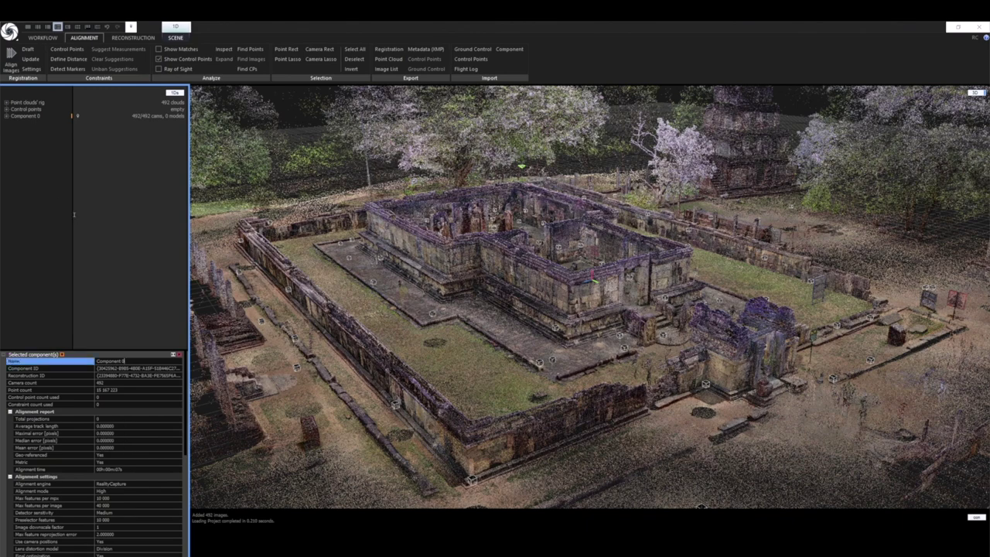
text(Scan)
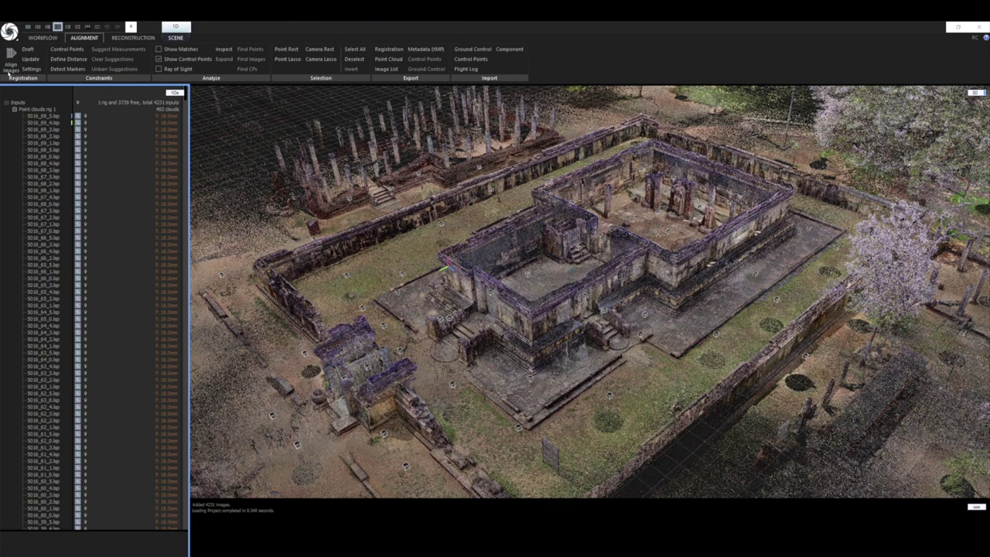
- Select all the laser scans in Point clouds rig 1 and open their Lock pose for continue setting
click(34, 116)
scroll(24, 124, down, 10)
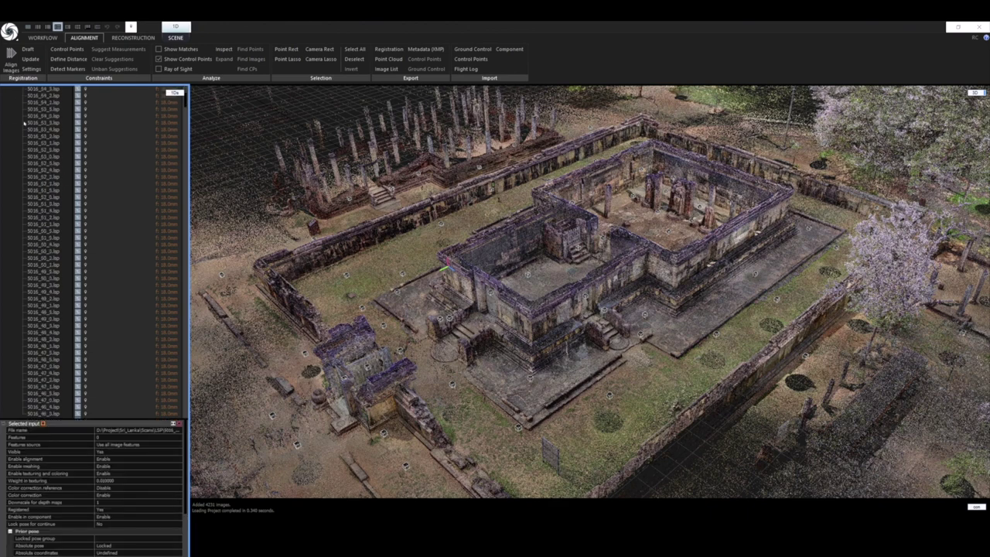
scroll(25, 122, down, 10)
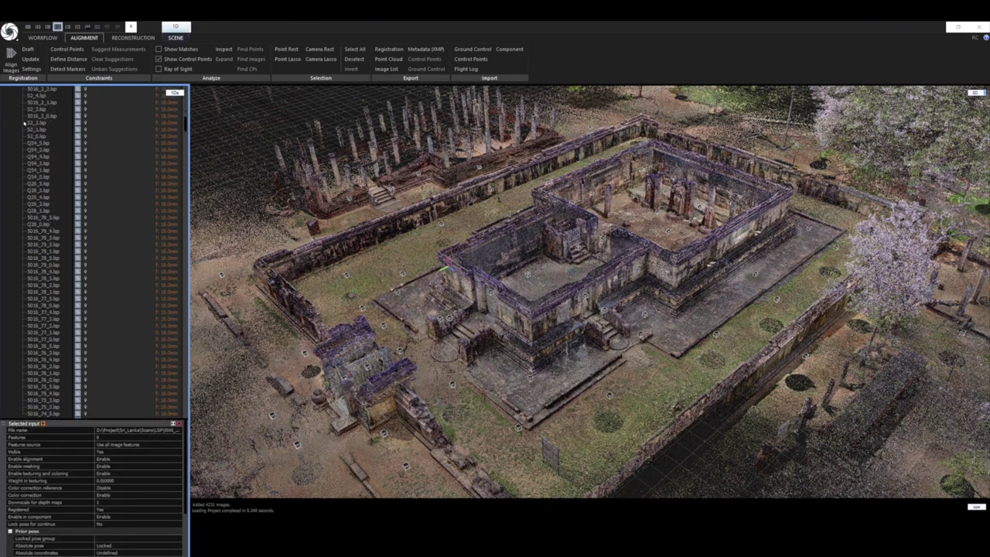
scroll(25, 122, down, 15)
shift+click(25, 115)
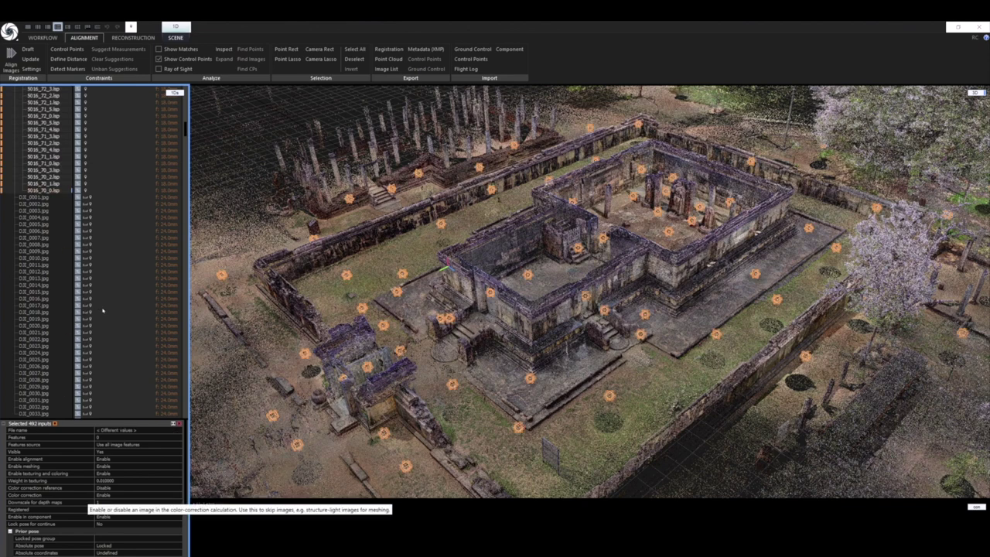
click(172, 523)
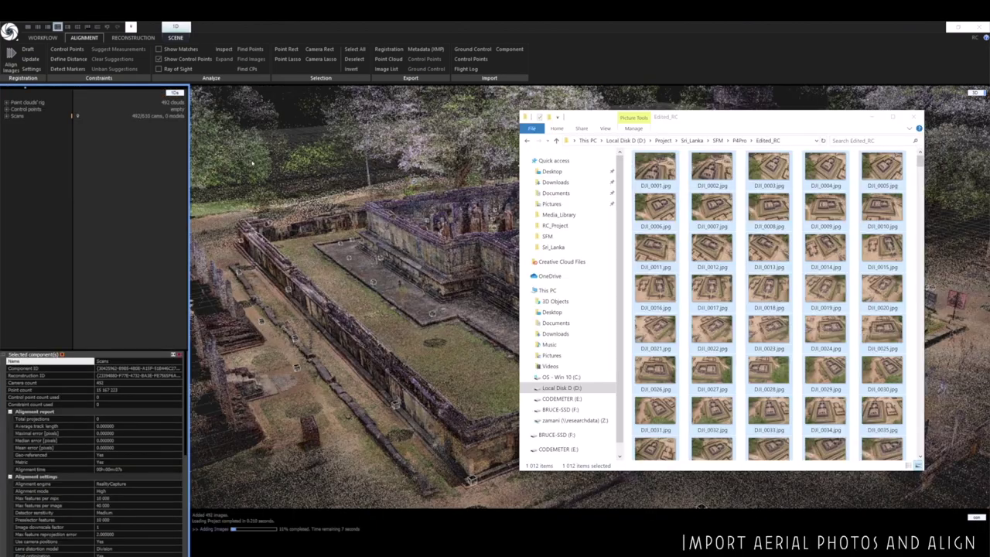
- Put the aerial photo folder window away and align the added DJI photos with the laser scans
click(871, 116)
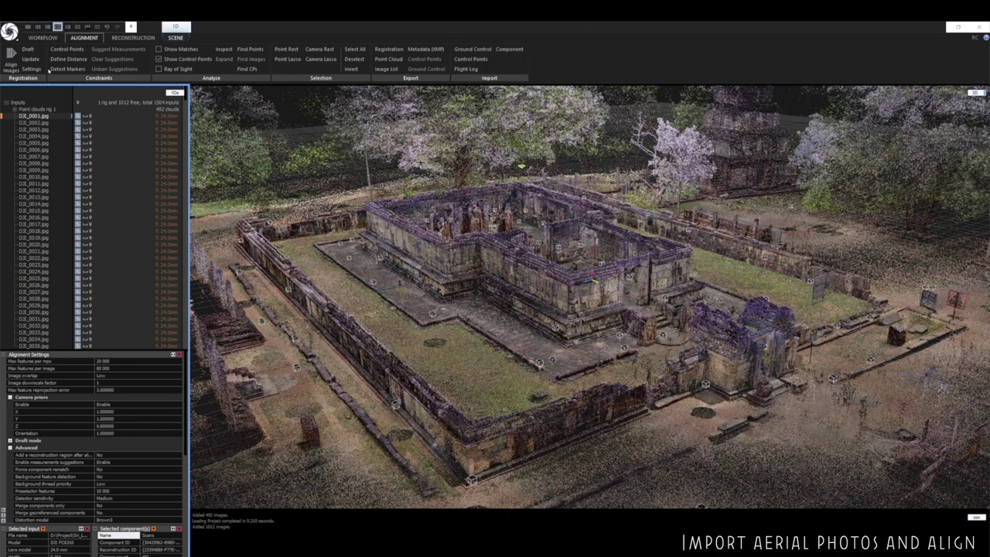
click(10, 59)
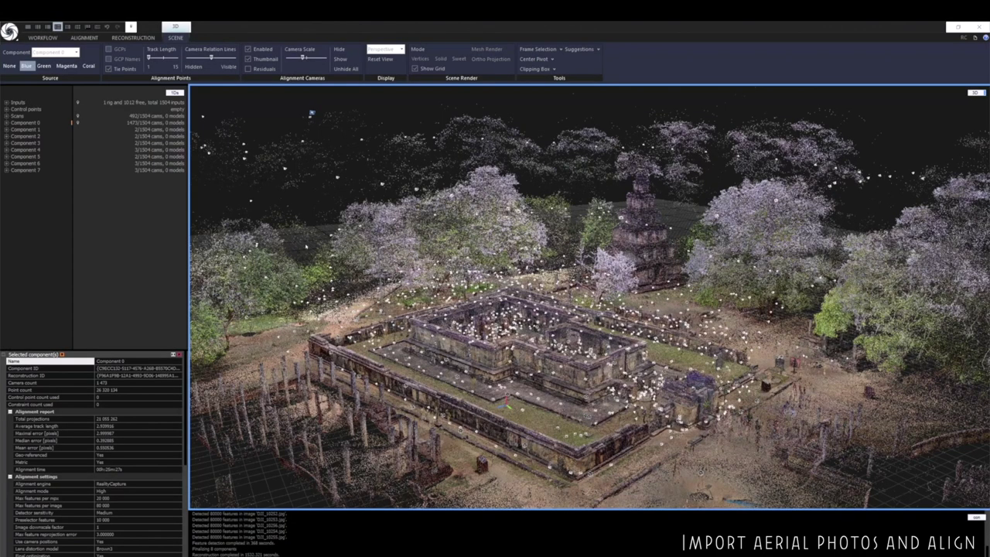
right_drag(312, 247, 334, 233)
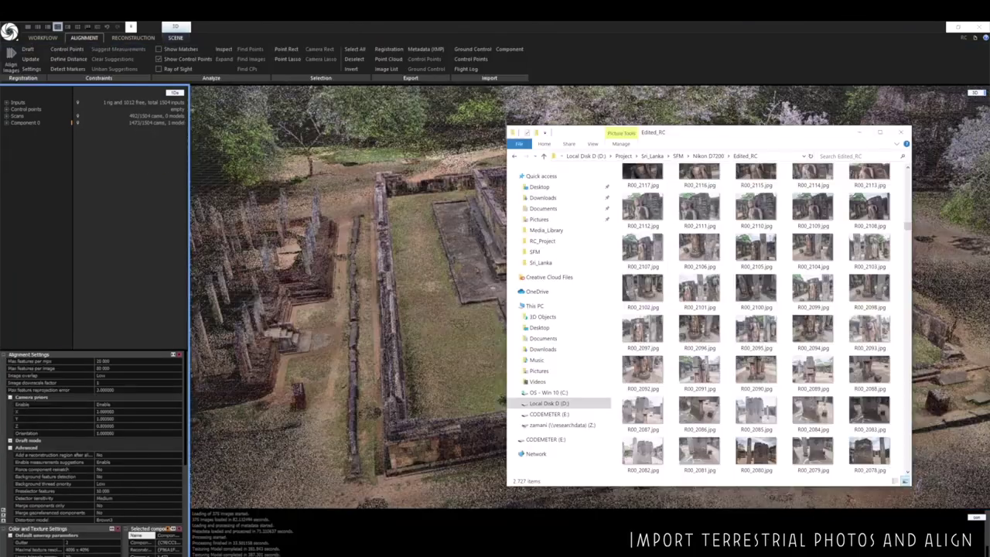
- Import all the terrestrial photos from the Nikon D7200 Edited_RC folder into the project
click(642, 209)
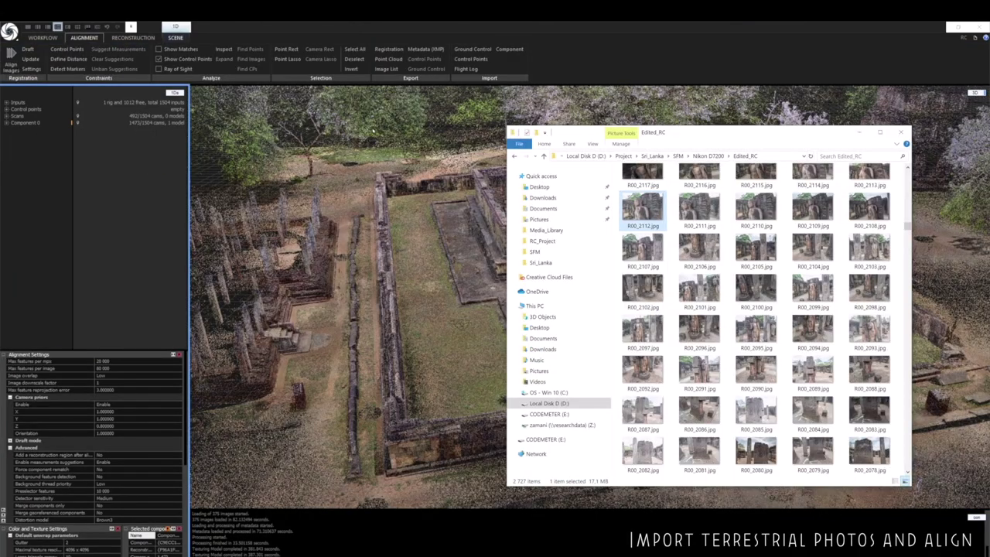
key(ctrl+a)
drag(370, 130, 64, 175)
- Hide the texture and component details from the inputs' settings, and align the terrestrial photos with the scans and aerial photos
click(17, 101)
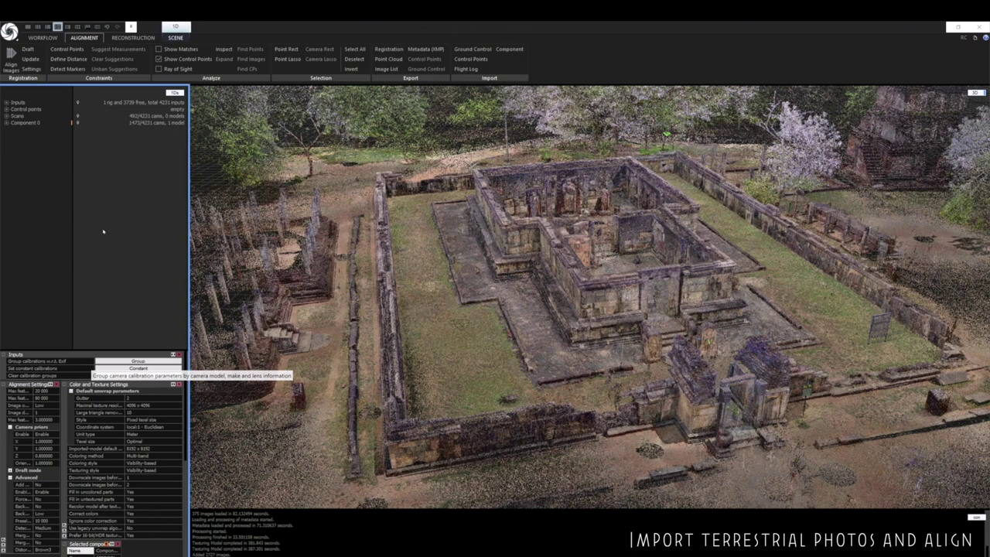
click(179, 385)
click(178, 384)
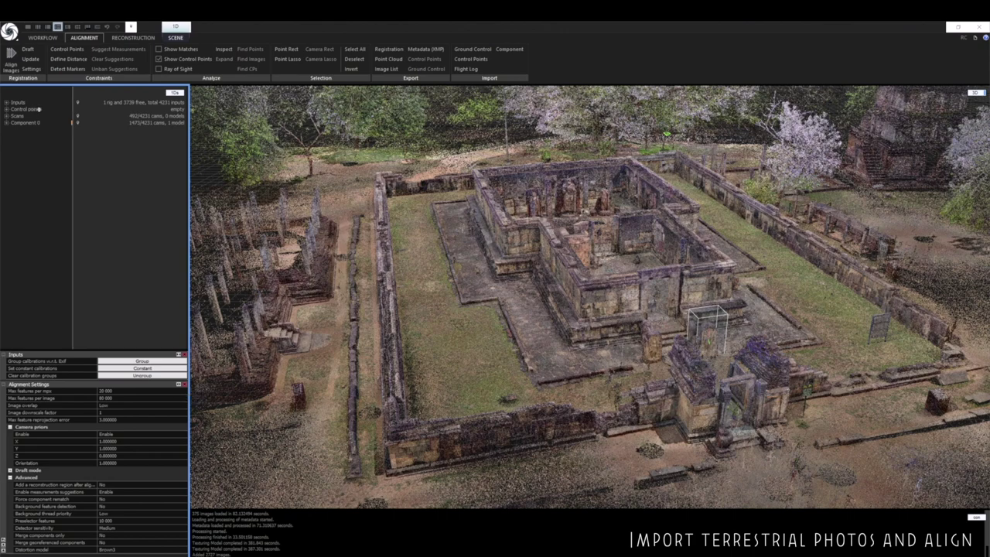
click(10, 58)
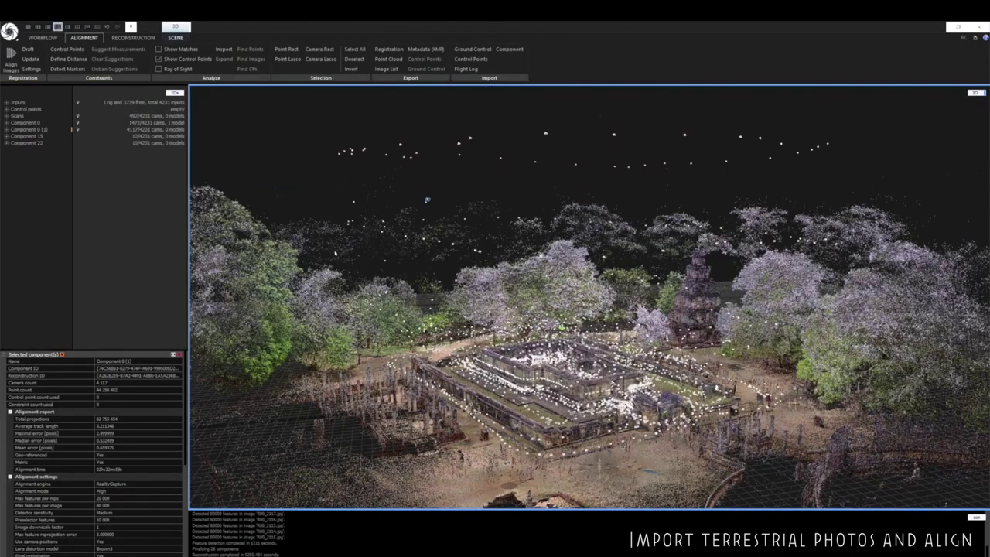
scroll(610, 431, up, 5)
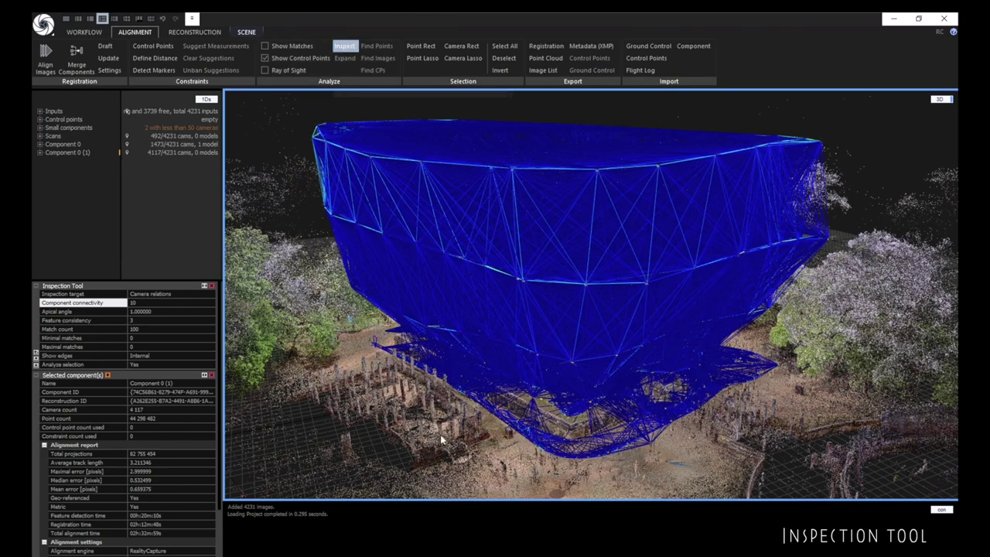
- Select the cameras around the ruin's entrance gateway with Camera Lasso to inspect their camera relations
right_drag(440, 434, 439, 421)
scroll(572, 417, up, 6)
scroll(584, 416, up, 3)
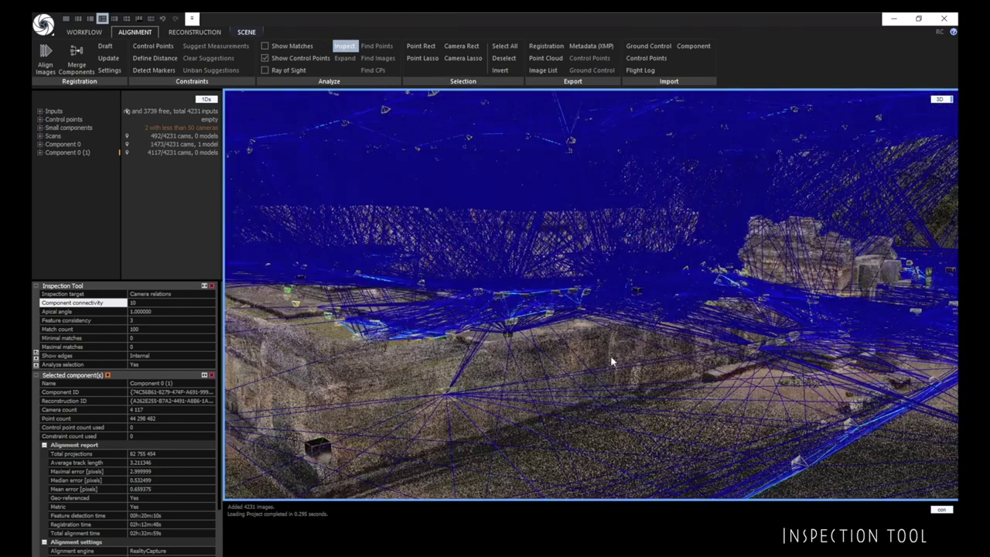
mouse_move(618, 345)
right_down()
mouse_move(627, 352)
mouse_move(560, 331)
mouse_move(580, 354)
mouse_move(572, 326)
mouse_move(315, 338)
right_up()
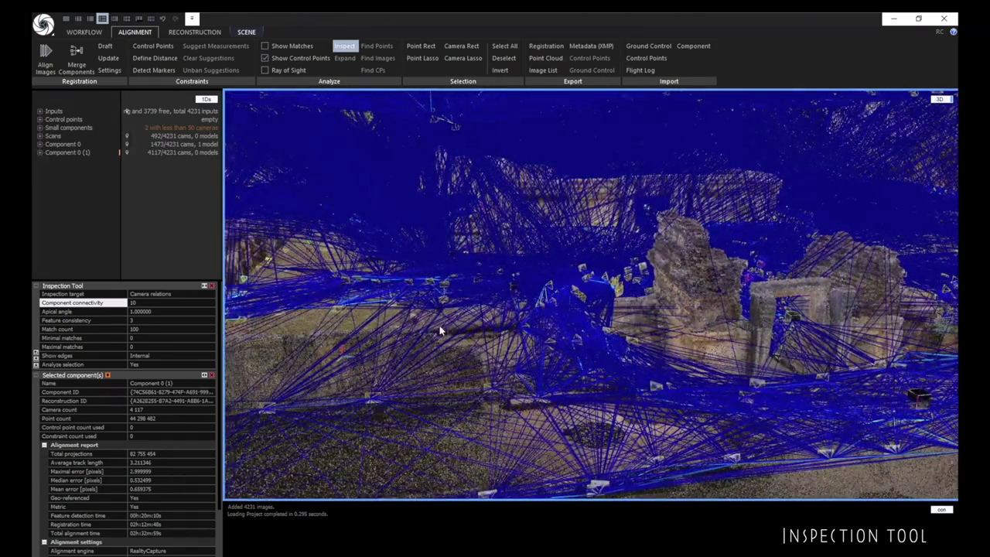
click(466, 61)
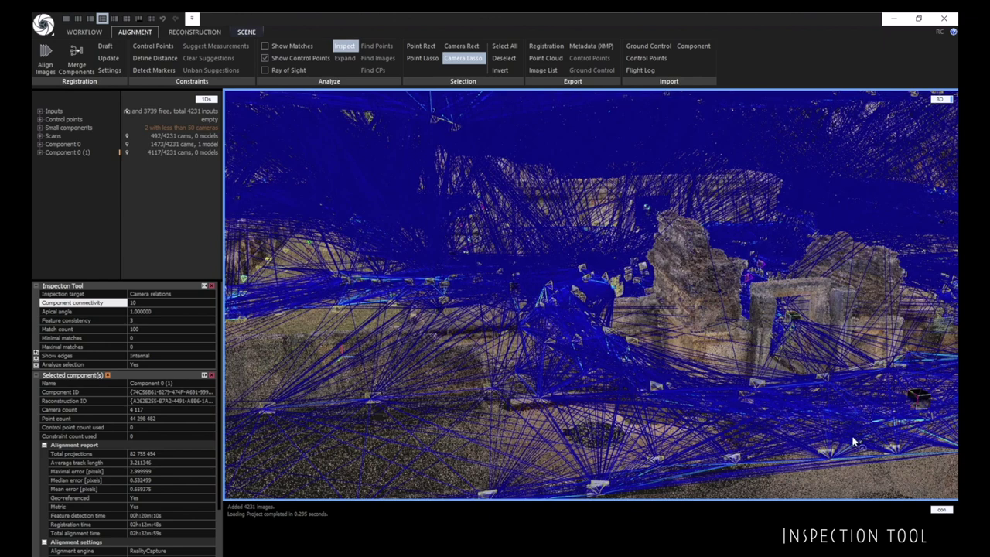
drag(956, 453, 951, 480)
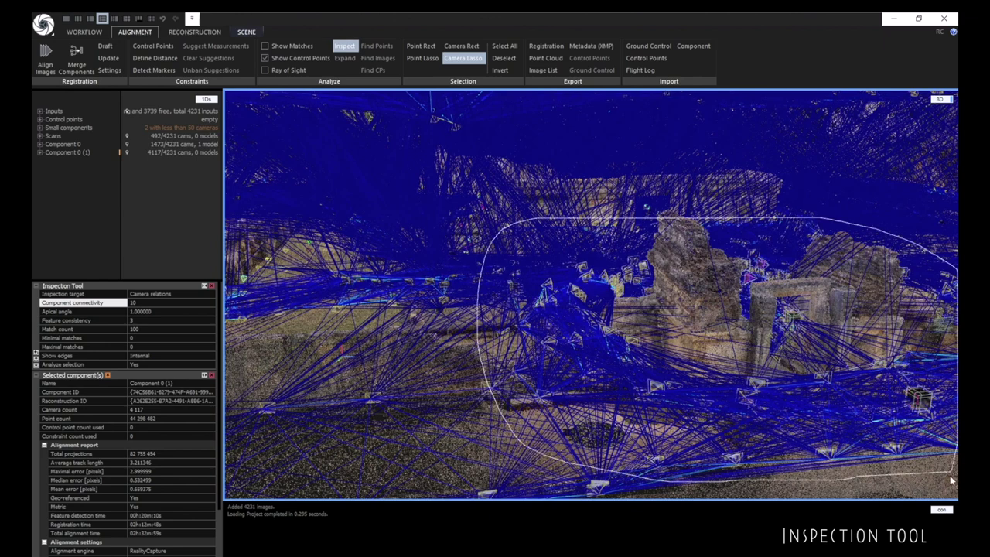
drag(951, 481, 949, 484)
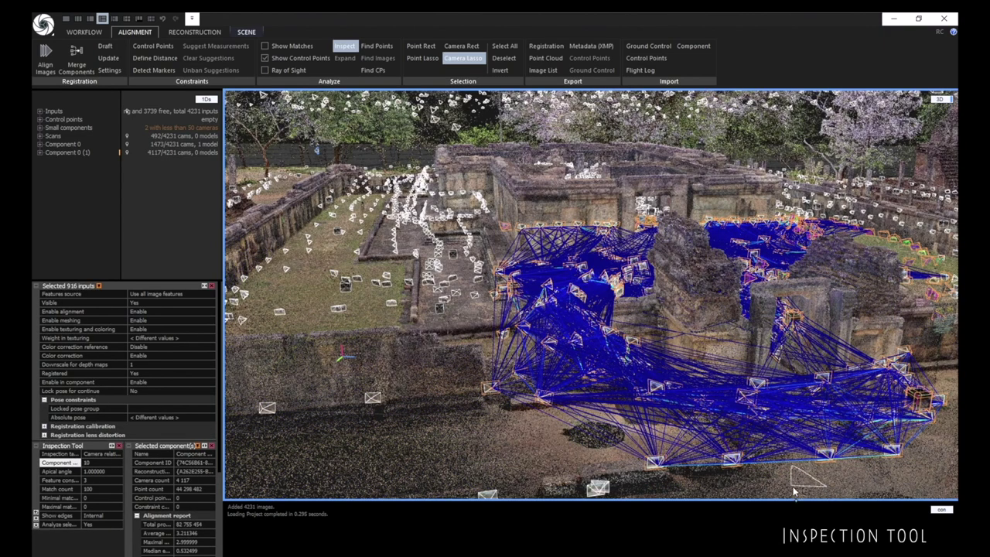
mouse_move(900, 473)
mouse_down()
mouse_move(483, 439)
mouse_move(692, 442)
mouse_up()
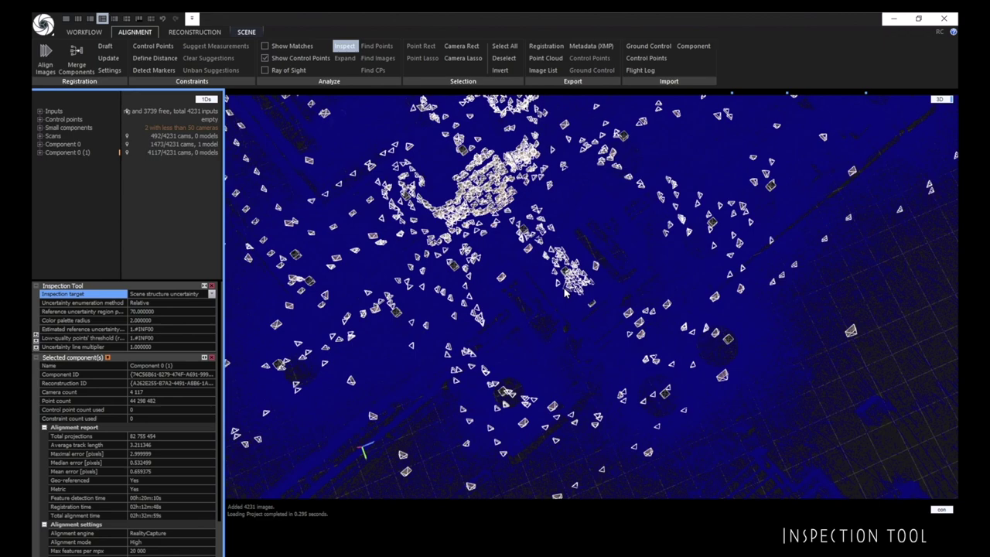
drag(537, 325, 549, 236)
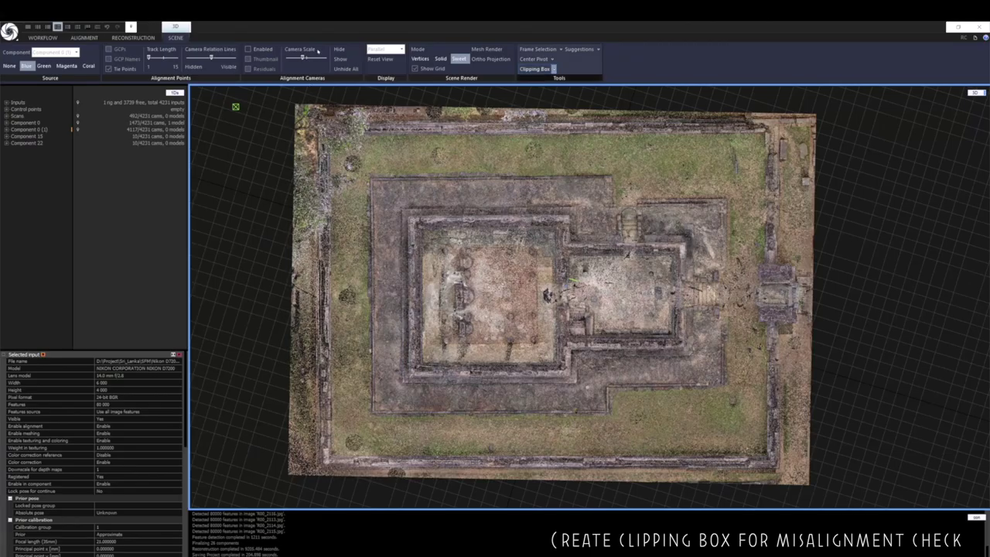
- Create a clipping box covering the temple's inner platform and walls
click(554, 69)
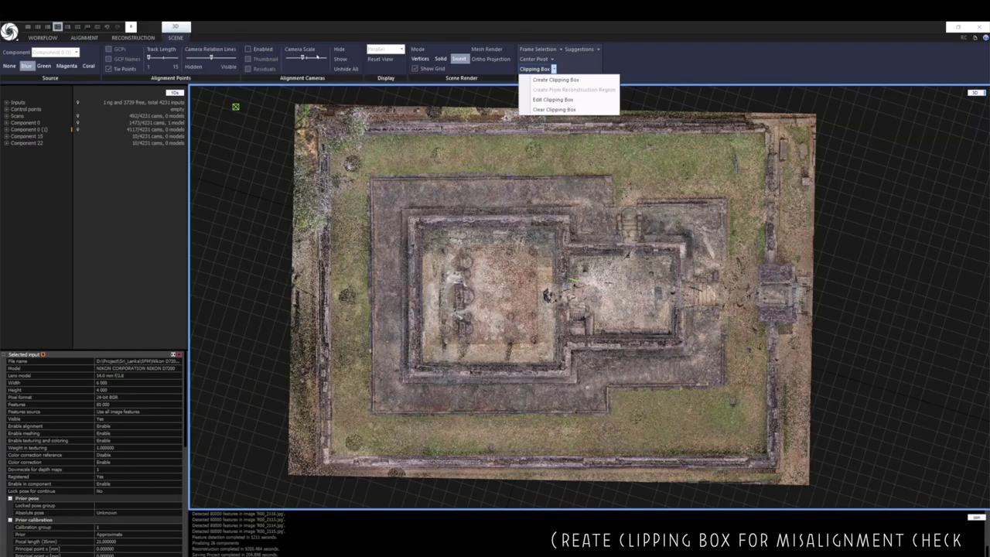
click(555, 80)
click(392, 190)
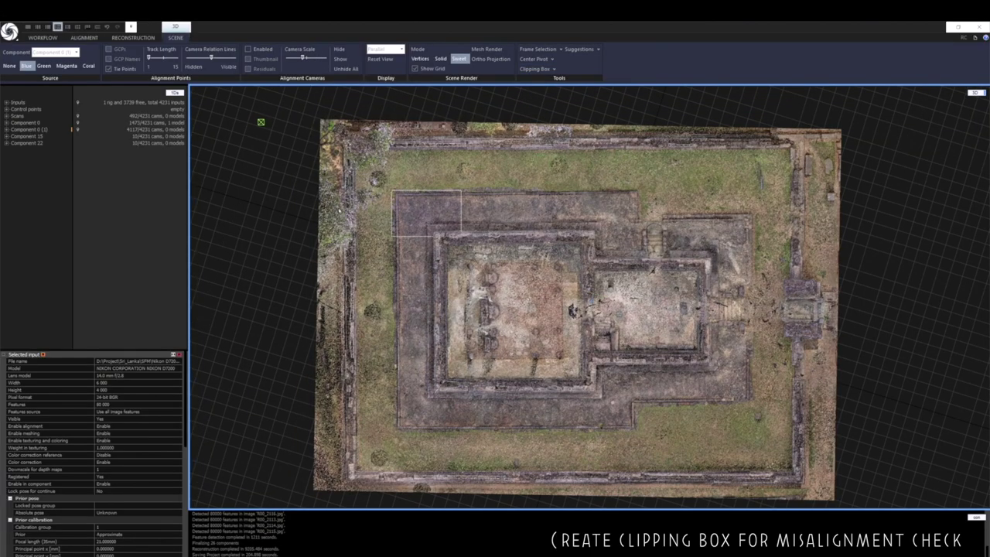
click(763, 442)
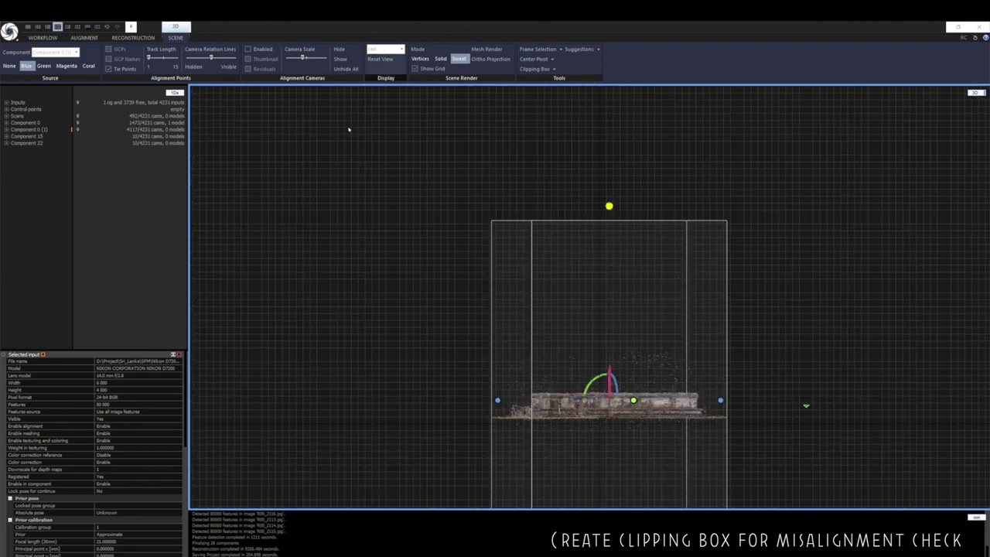
- Reduce the clipping box's height to a thin horizontal slice through the temple walls
drag(609, 205, 608, 382)
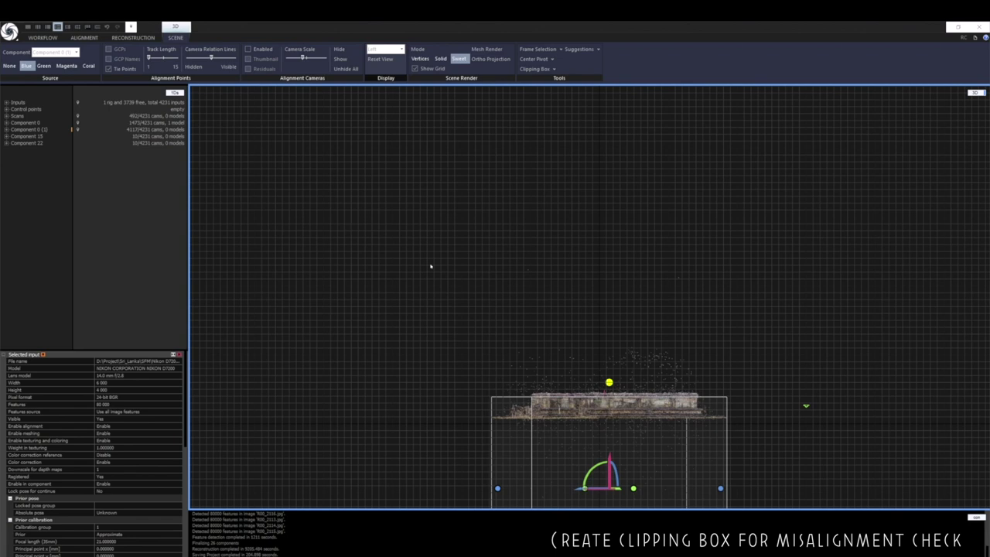
drag(431, 266, 425, 168)
drag(595, 417, 596, 244)
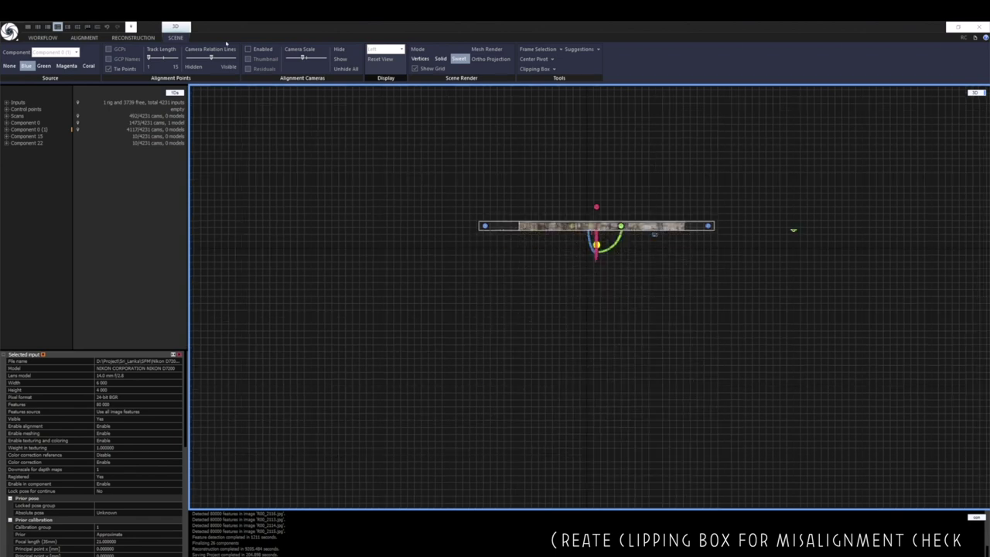
- Inspect the sliced walls from above around the temple corner for misalignment, and turn off editing of the clipping box
click(384, 49)
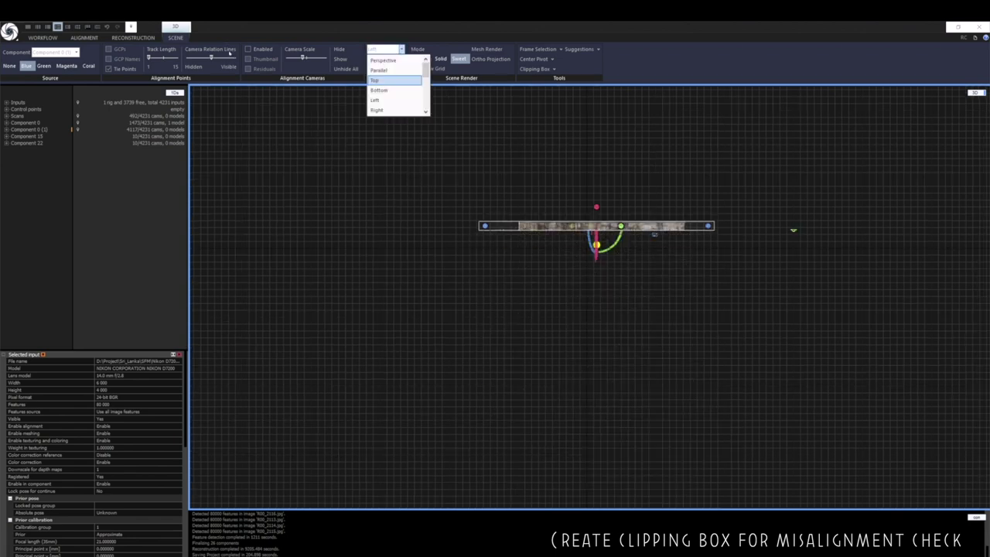
click(383, 81)
scroll(318, 124, up, 2)
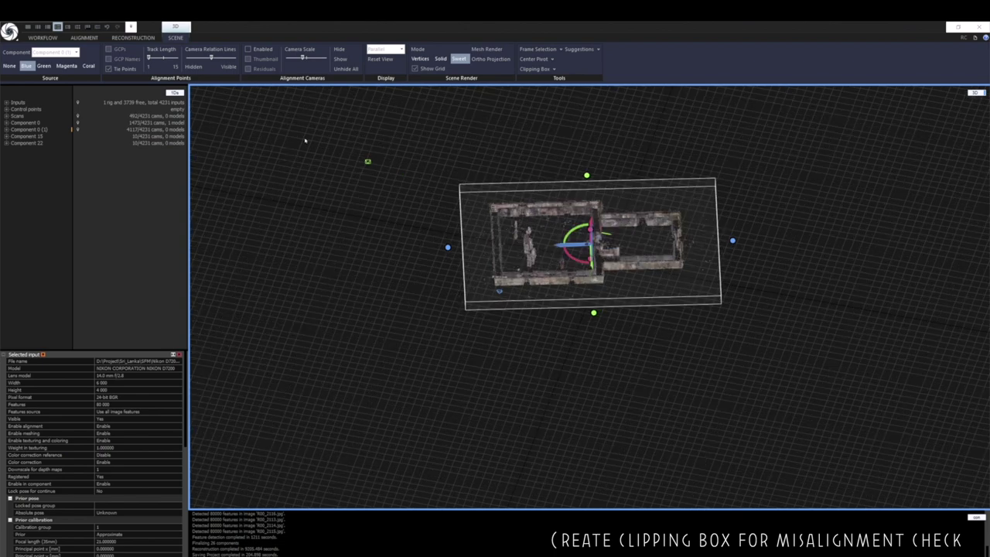
scroll(305, 141, up, 3)
right_drag(287, 167, 298, 205)
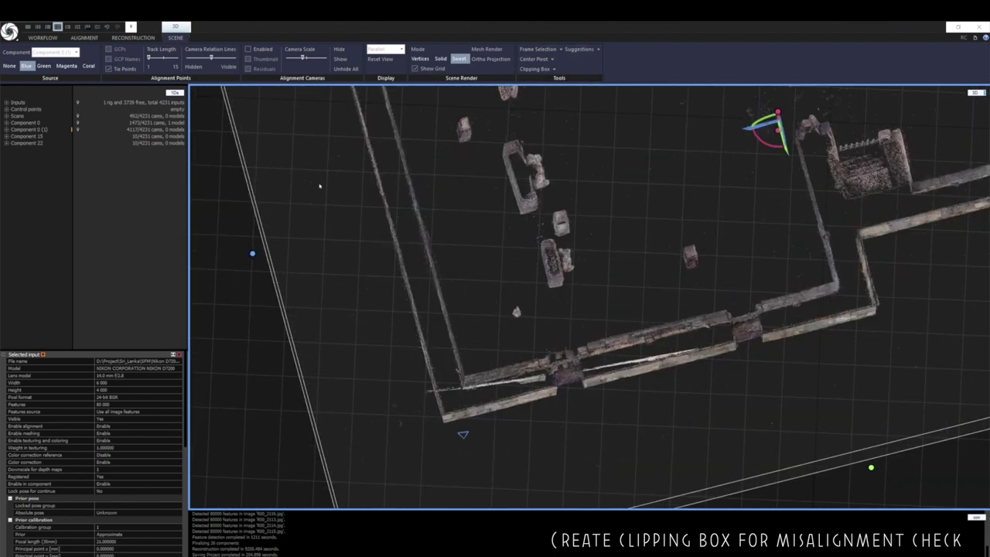
scroll(307, 233, up, 3)
right_drag(305, 218, 310, 223)
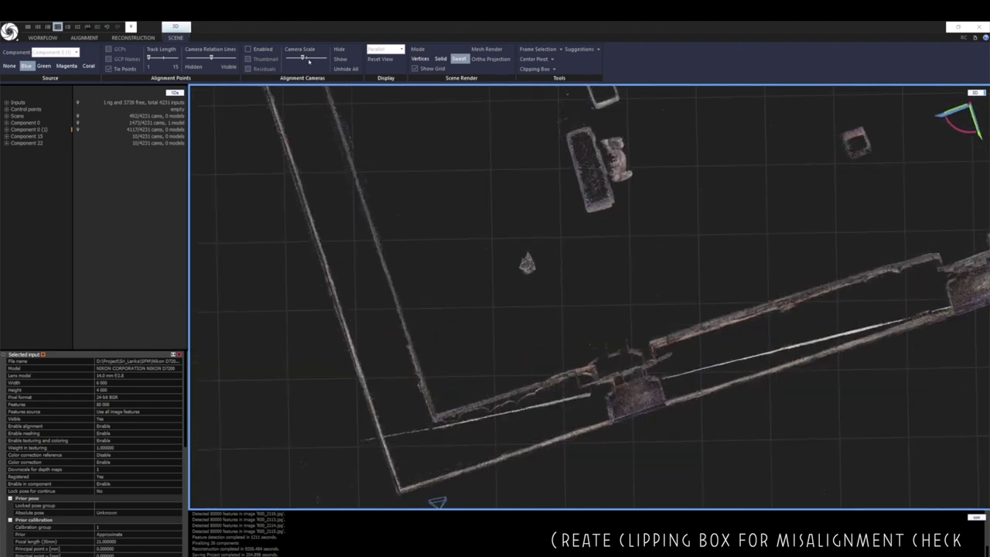
click(554, 69)
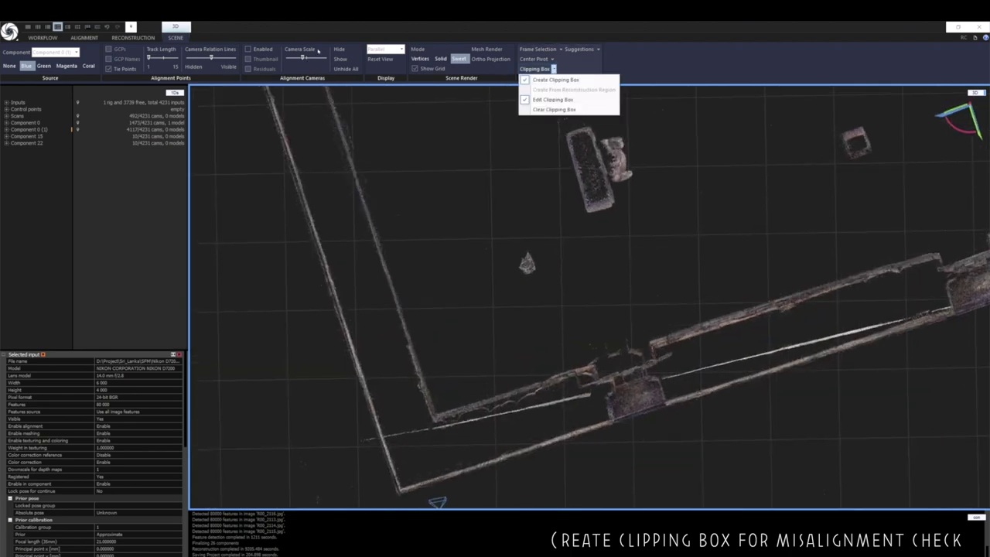
click(552, 99)
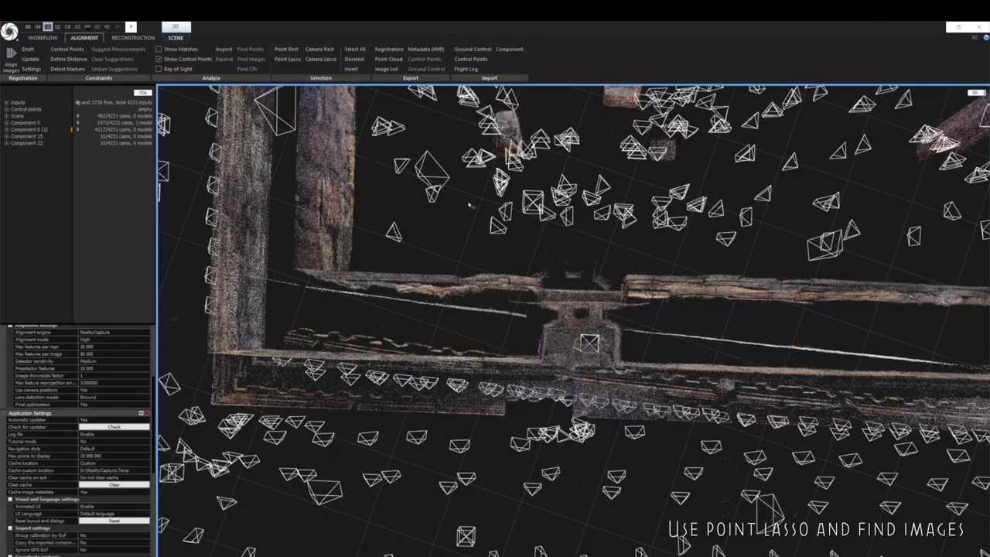
- Select the points of the stray line between the wall faces with Point Lasso and find the images that contain them
mouse_move(819, 336)
mouse_down()
mouse_move(746, 321)
mouse_move(678, 342)
mouse_move(914, 359)
mouse_up()
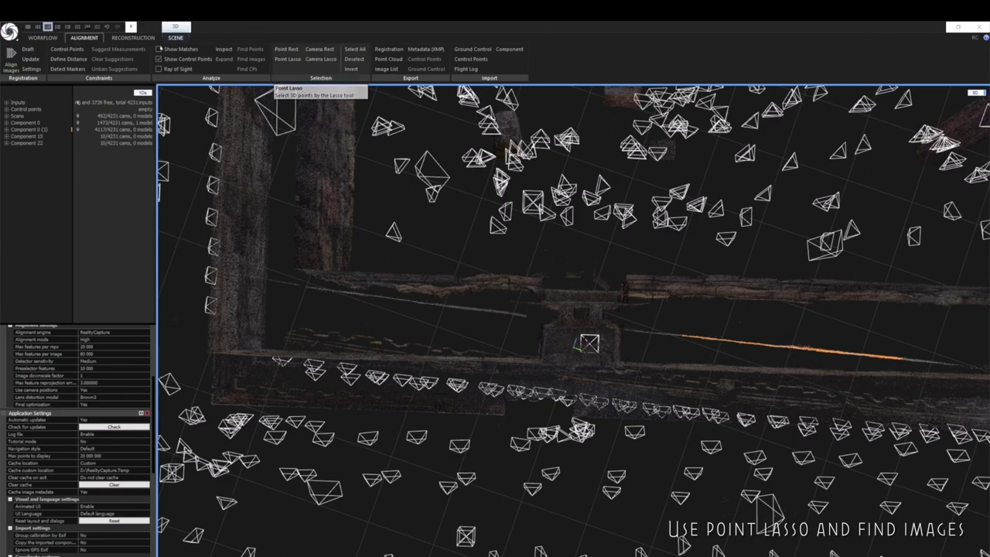
click(251, 58)
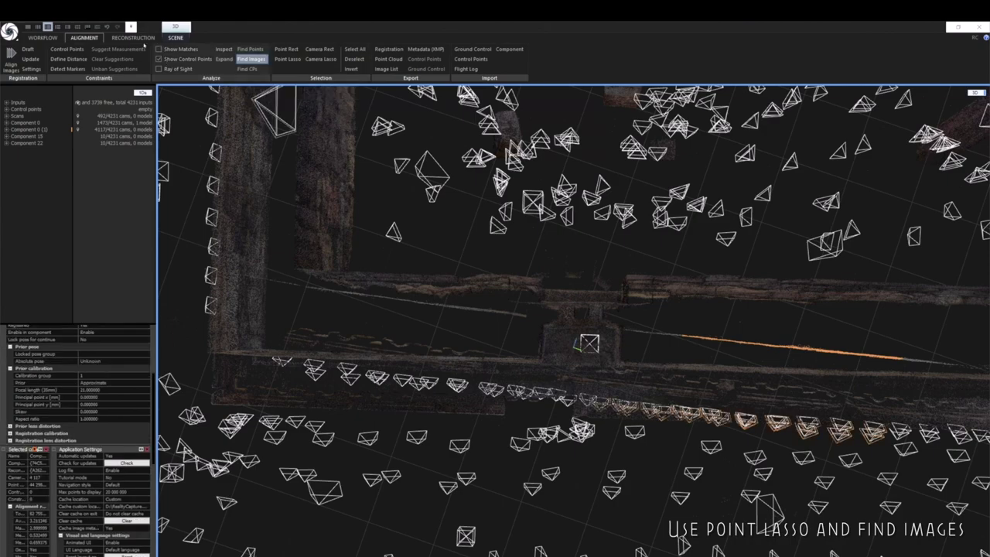
- Examine the found cameras and the selected wall points from several angles to trace the source of the misalignment
right_drag(429, 216, 413, 290)
scroll(414, 288, up, 5)
drag(413, 283, 391, 272)
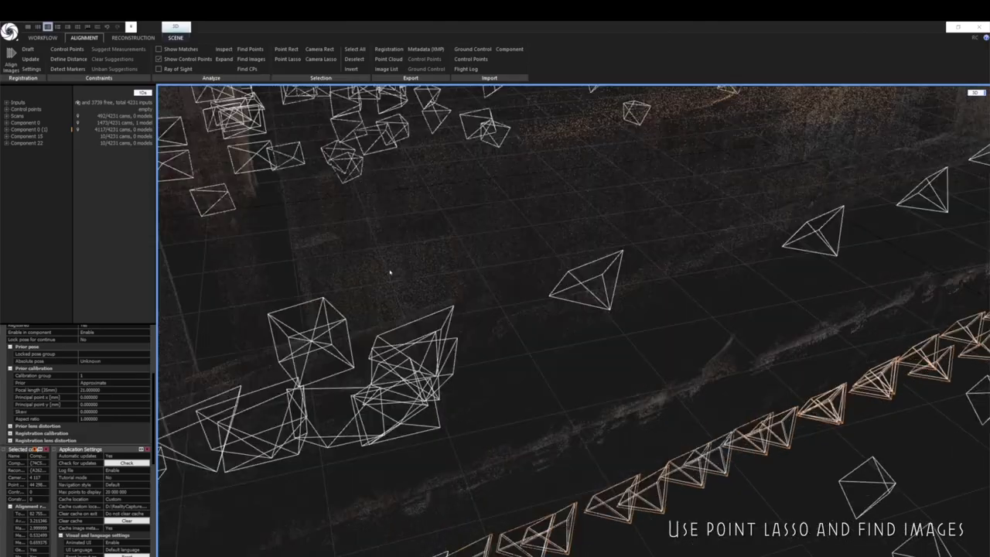
scroll(346, 250, down, 2)
right_drag(337, 255, 300, 259)
drag(300, 258, 247, 272)
scroll(256, 267, down, 3)
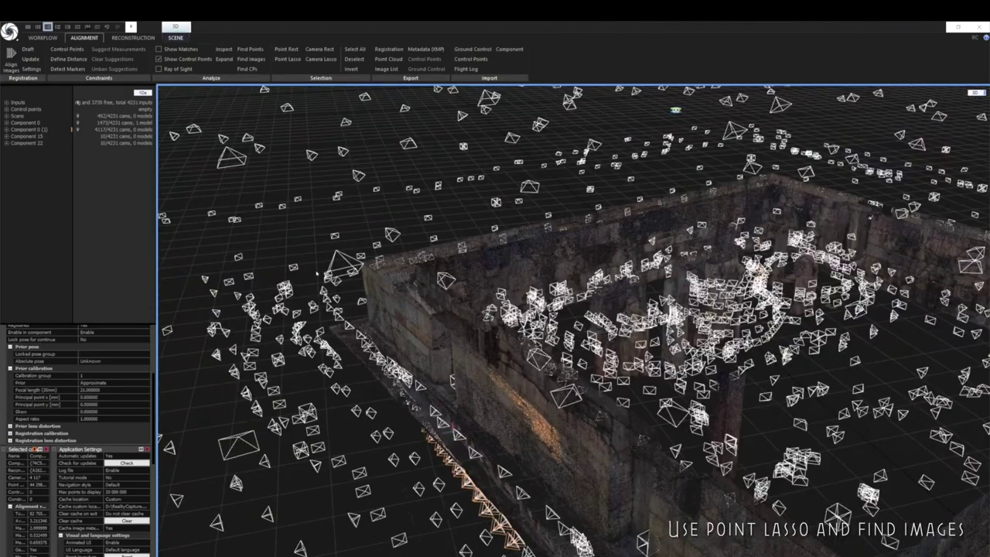
right_drag(316, 272, 299, 297)
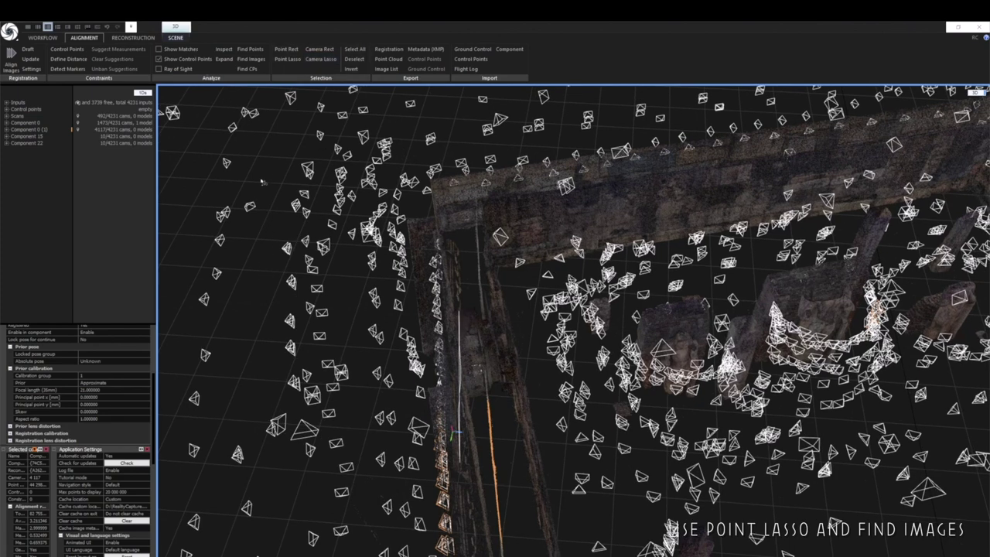
mouse_move(262, 181)
mouse_down()
mouse_move(259, 142)
mouse_move(248, 145)
mouse_move(245, 212)
mouse_up()
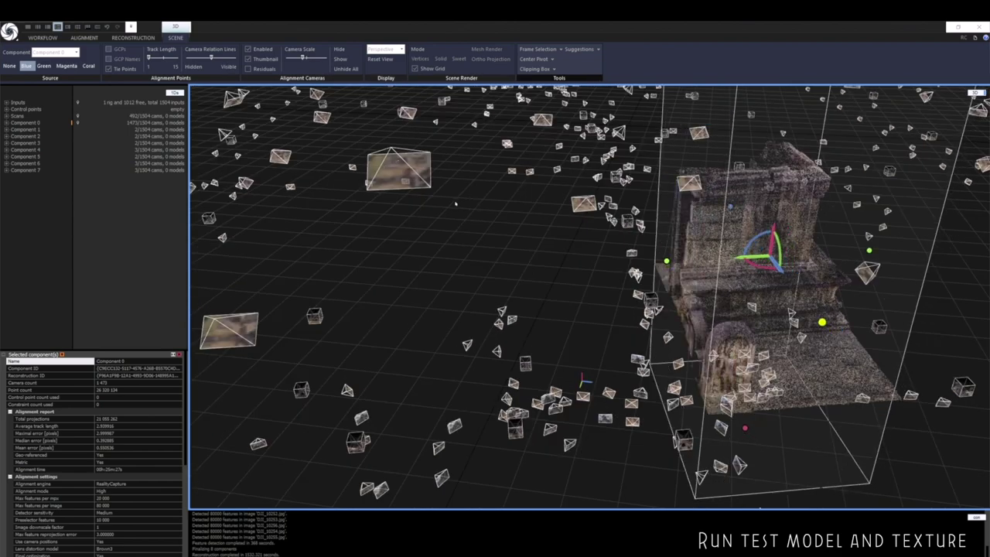
- Shrink the region box to a small part of the entrance beside the stairs and hide the alignment cameras
drag(869, 251, 833, 254)
scroll(455, 203, down, 4)
drag(775, 135, 768, 233)
right_drag(456, 203, 361, 186)
click(259, 49)
scroll(361, 214, up, 3)
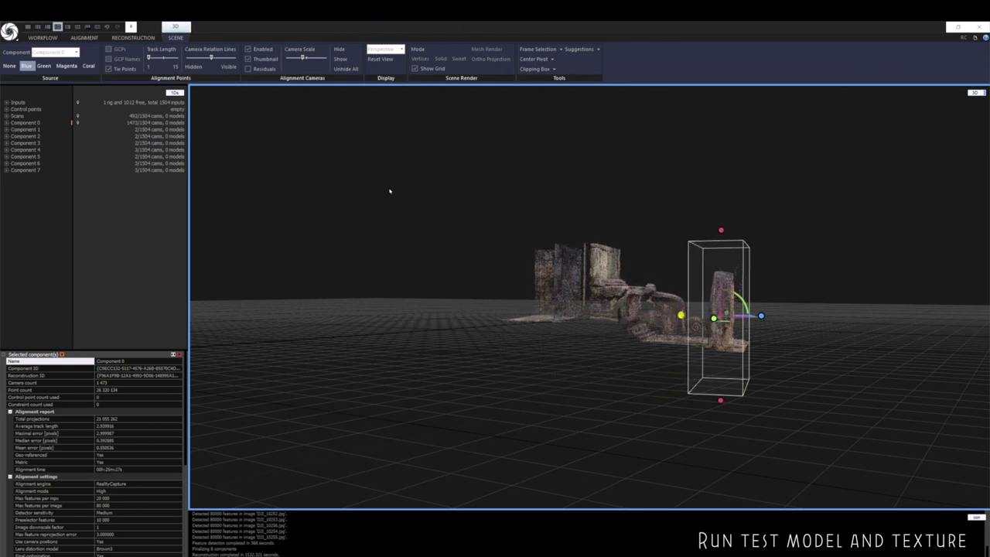